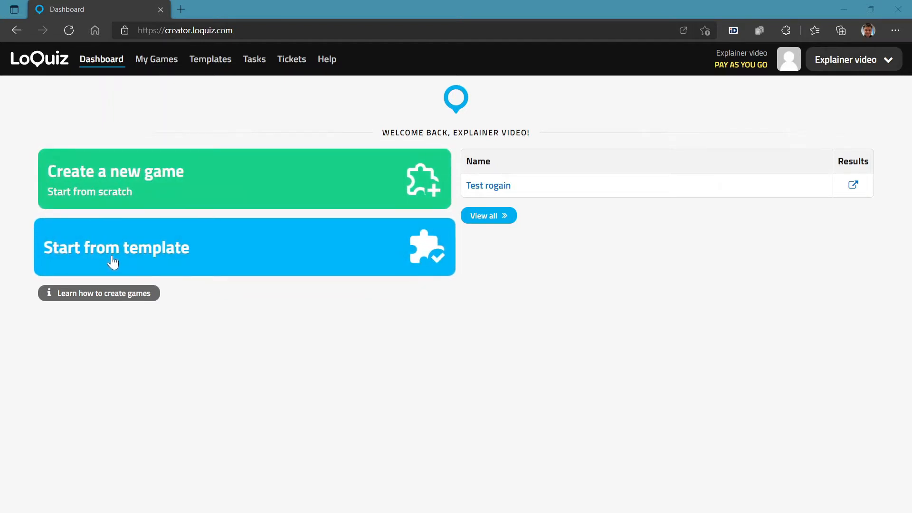
# Look through the game template library, covering the own, free and paid templates and the special tools
pyautogui.click(138, 248)
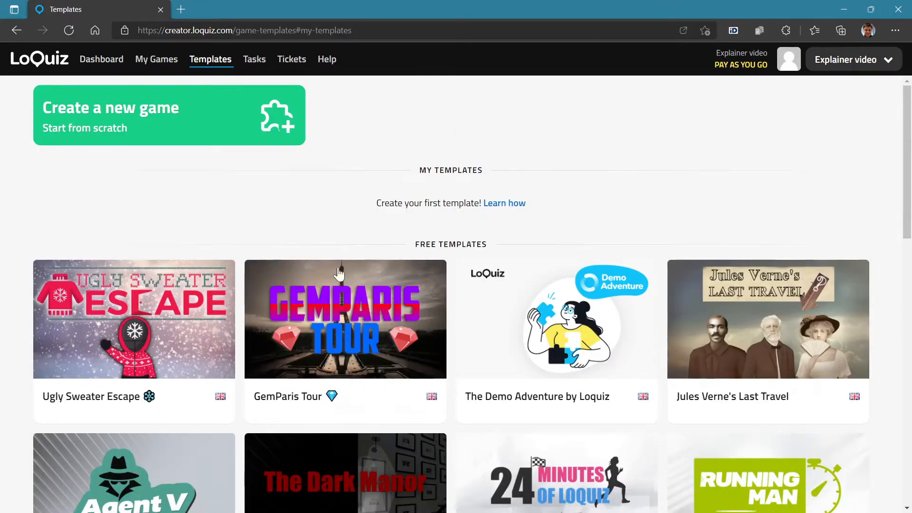
pyautogui.scroll(-3, 574, 322)
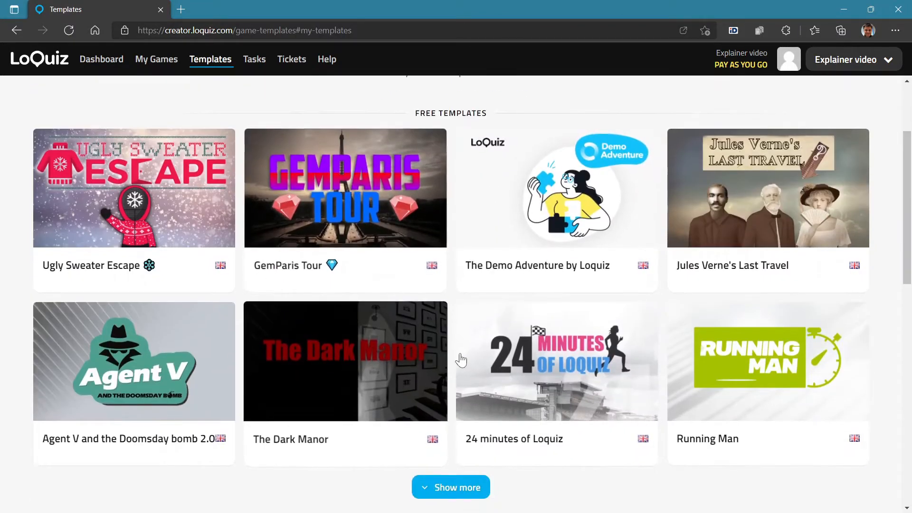
pyautogui.scroll(-2, 473, 301)
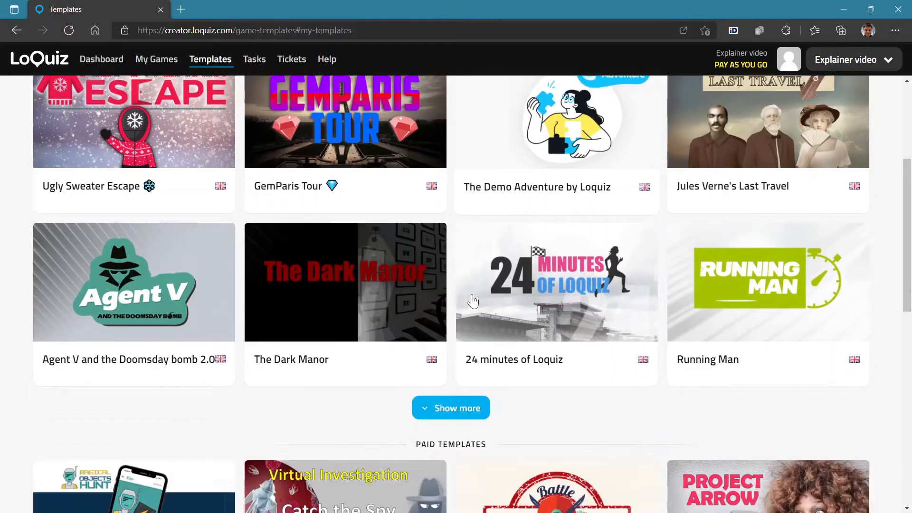
pyautogui.scroll(-4, 473, 301)
pyautogui.scroll(-4, 456, 325)
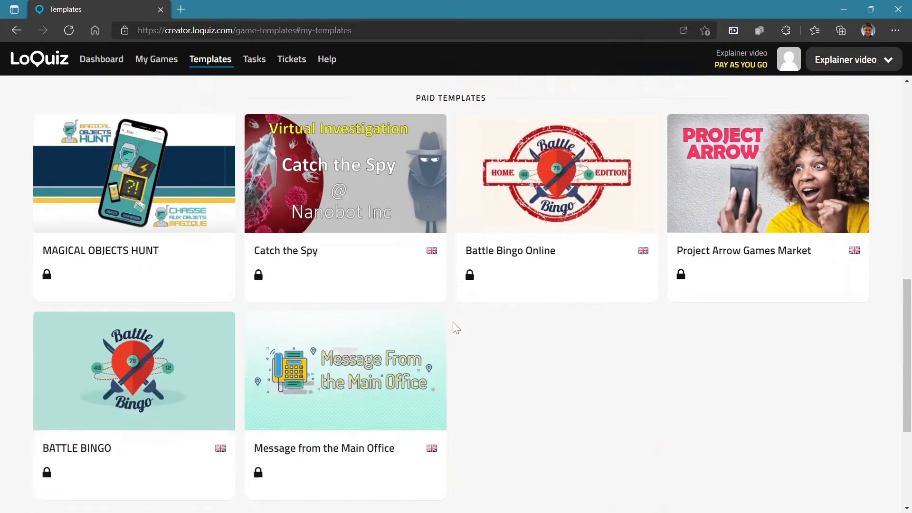
pyautogui.scroll(-4, 456, 328)
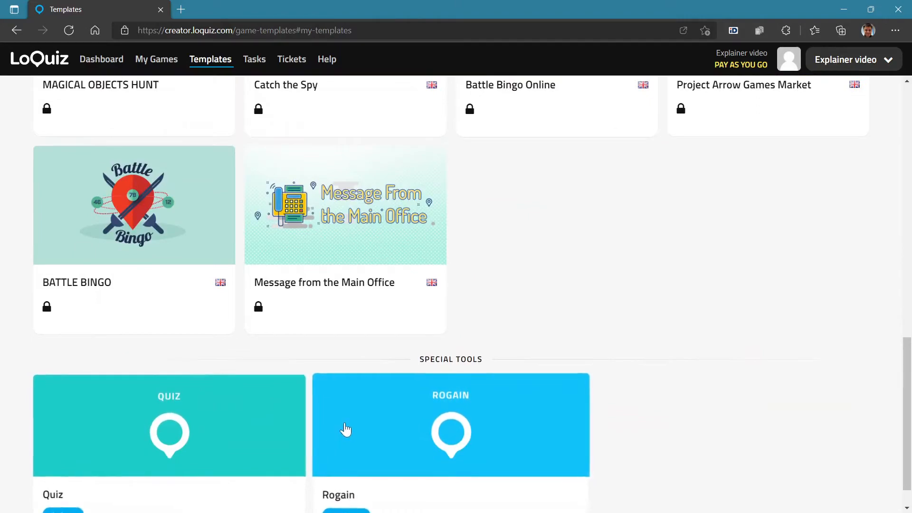
pyautogui.scroll(5, 534, 384)
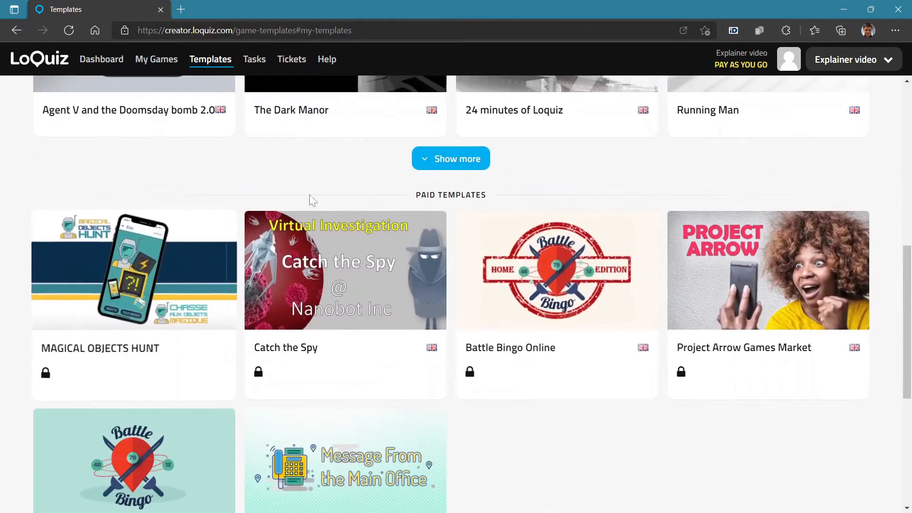
pyautogui.scroll(6, 393, 179)
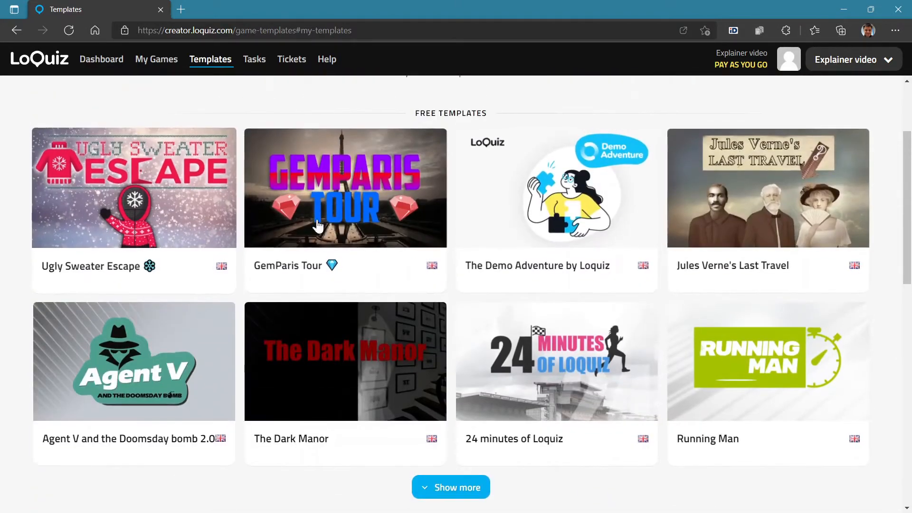
pyautogui.scroll(3, 318, 225)
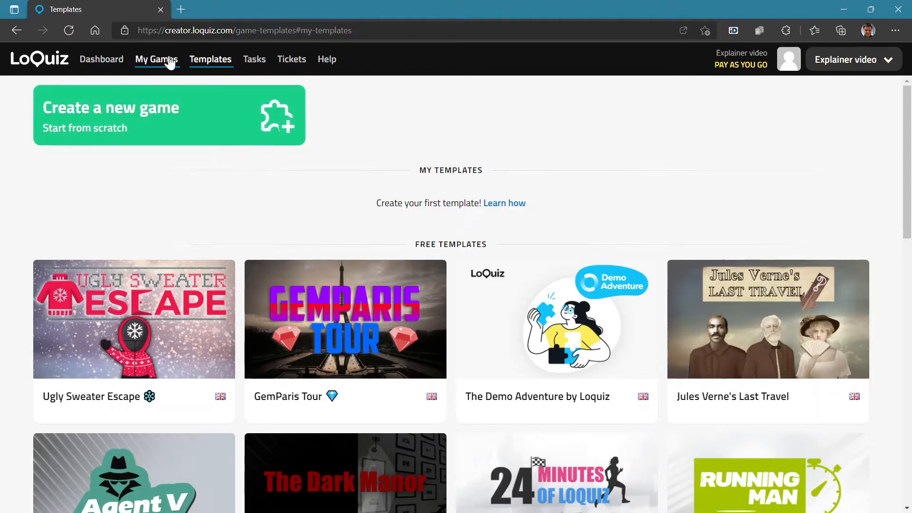
# Start making a template from the existing game "Test rogain"
pyautogui.click(152, 61)
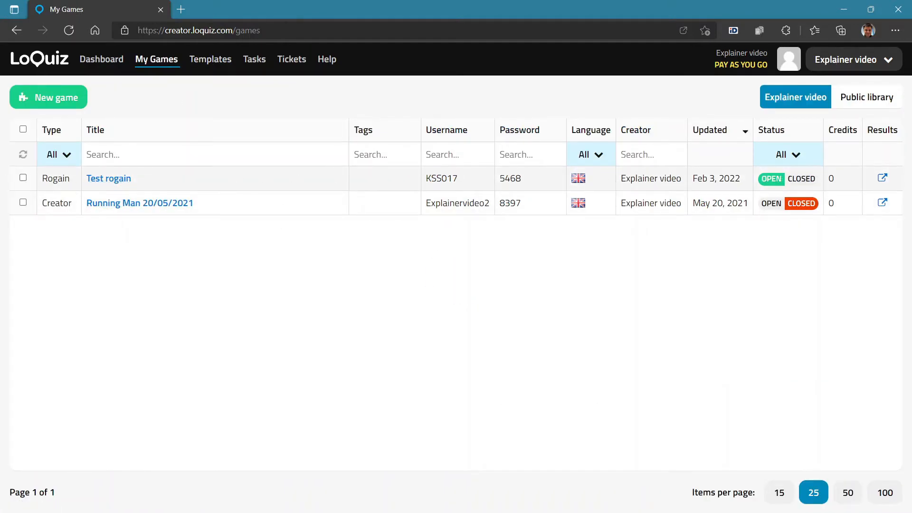
pyautogui.click(114, 179)
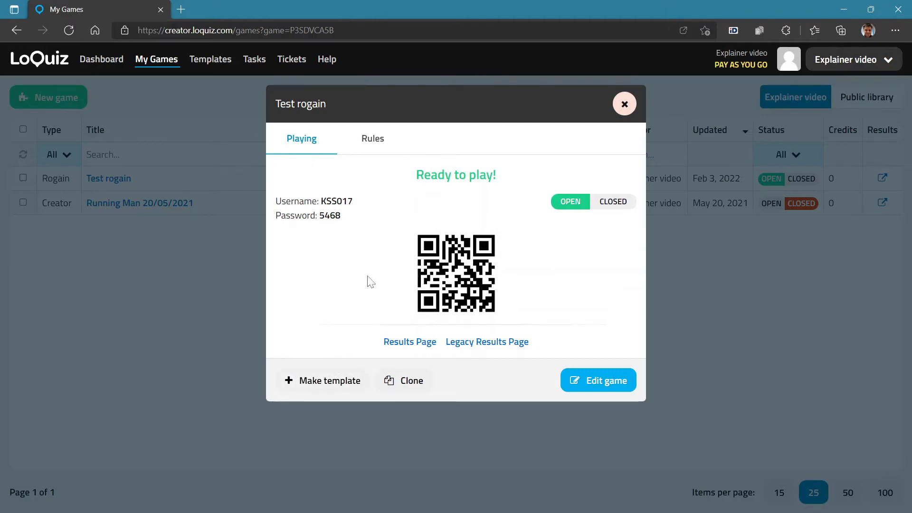
pyautogui.click(333, 388)
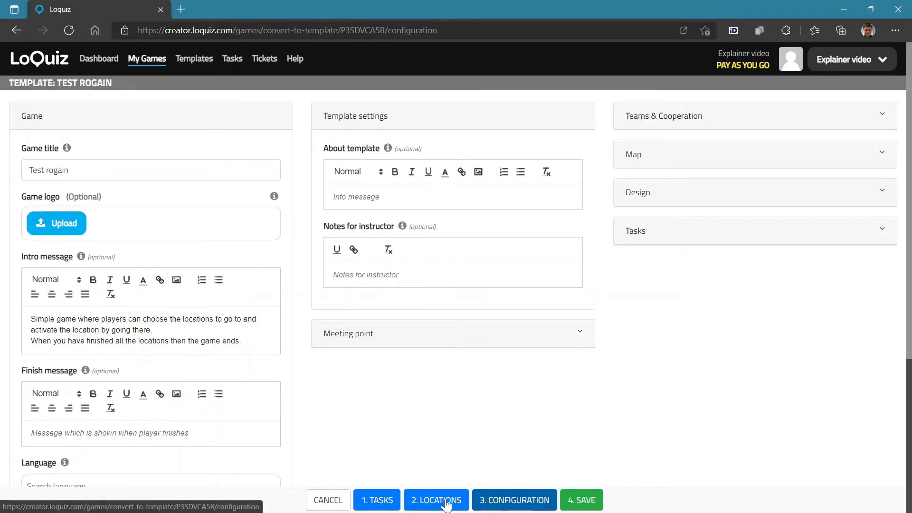
# Title the template "Test rogain template" and enter "Template info is here." as its About template text
pyautogui.doubleClick(26, 83)
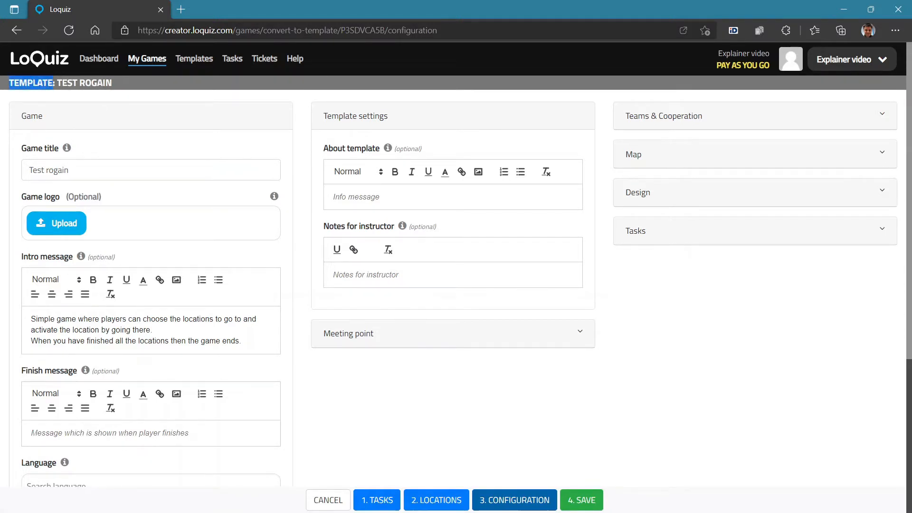
pyautogui.click(108, 170)
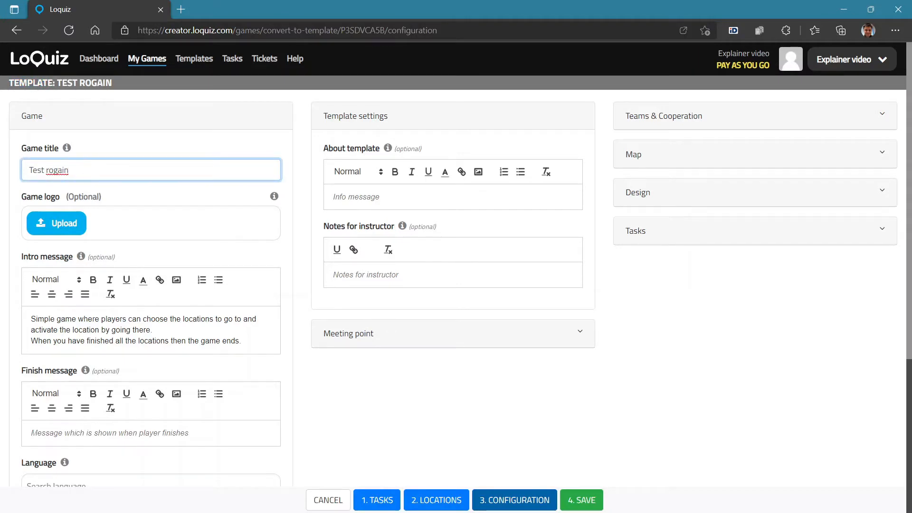
pyautogui.write('template')
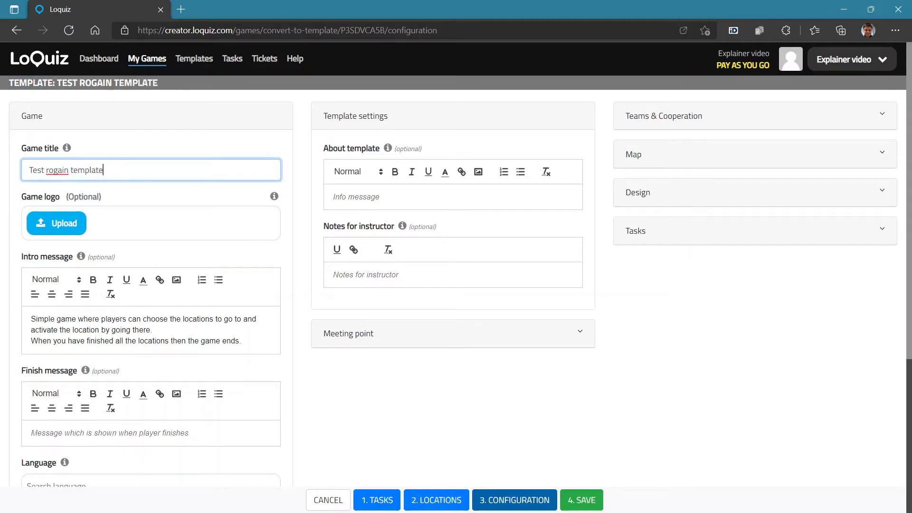
pyautogui.click(357, 197)
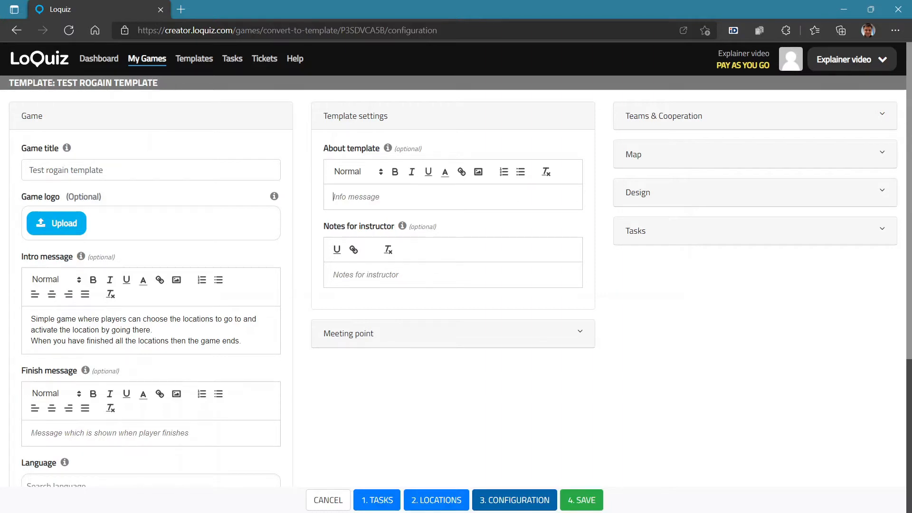
pyautogui.write('Template info is here.')
# Unlock all six tasks in the template and clear all their map locations
pyautogui.click(441, 500)
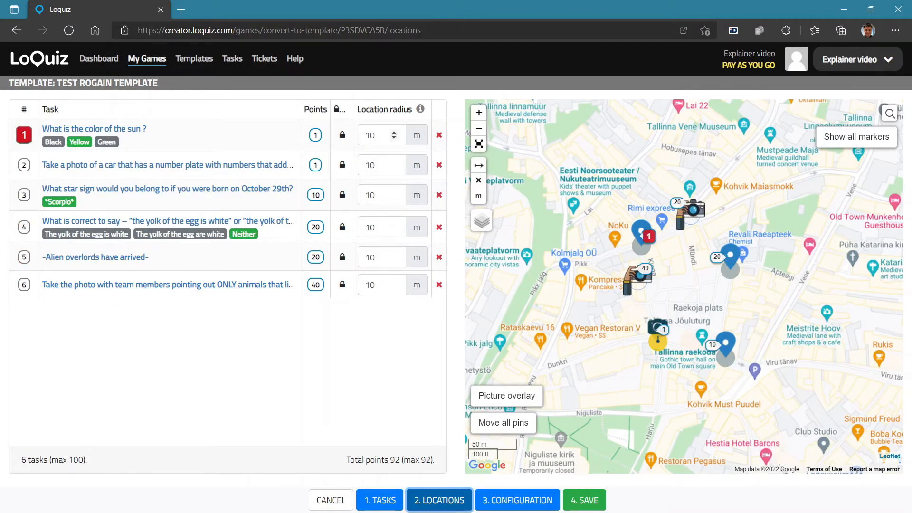
pyautogui.click(337, 111)
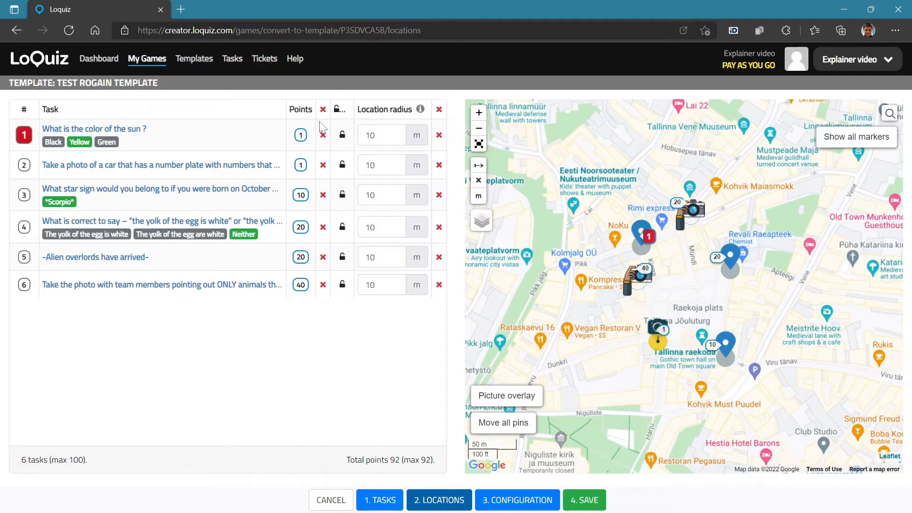
pyautogui.click(439, 111)
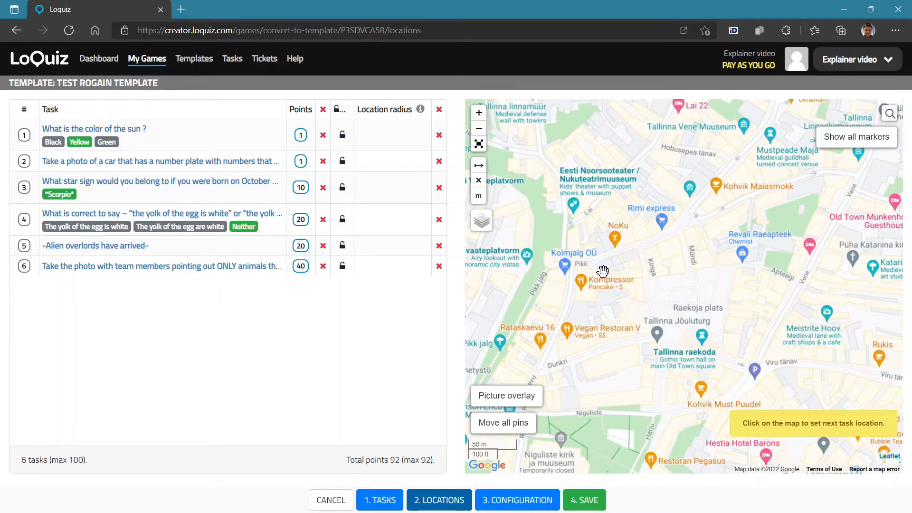
# Save the template and close its summary
pyautogui.click(590, 504)
pyautogui.click(589, 501)
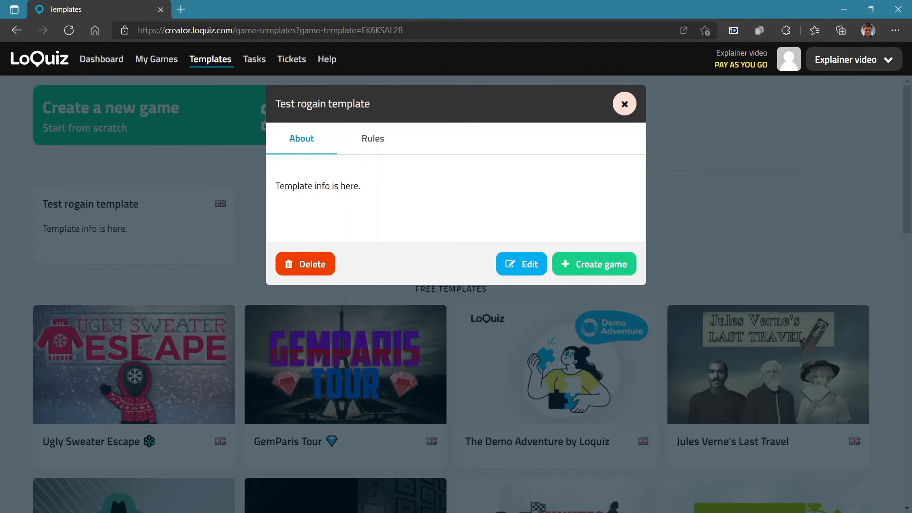
pyautogui.click(624, 104)
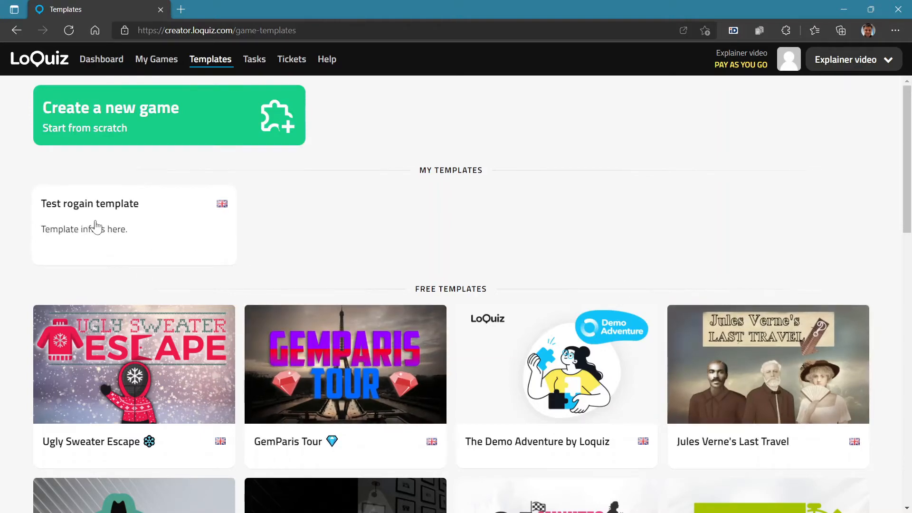
# Start a new game from "Test rogain template" and go to its task locations
pyautogui.click(97, 227)
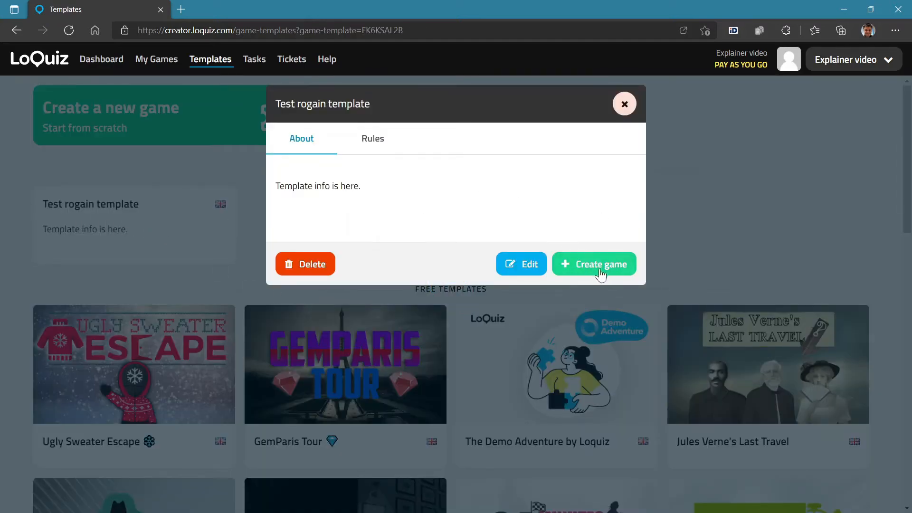
pyautogui.click(604, 269)
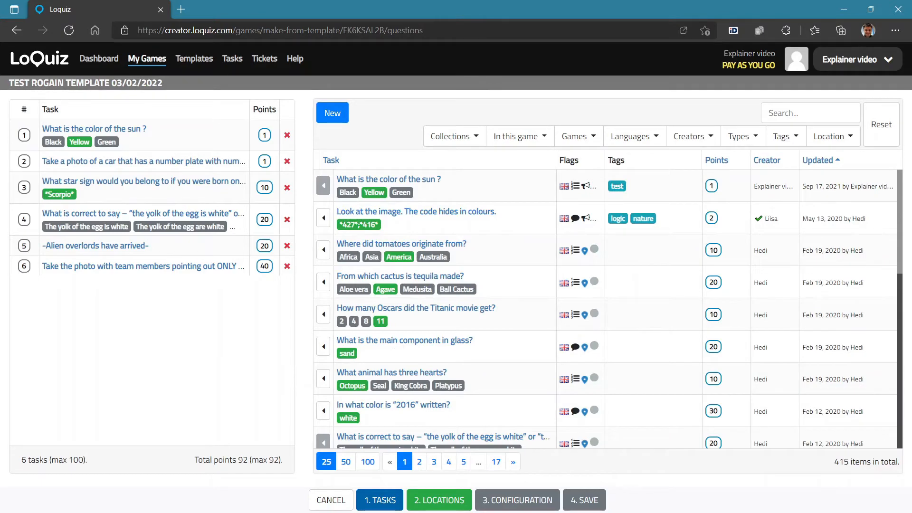
pyautogui.click(438, 499)
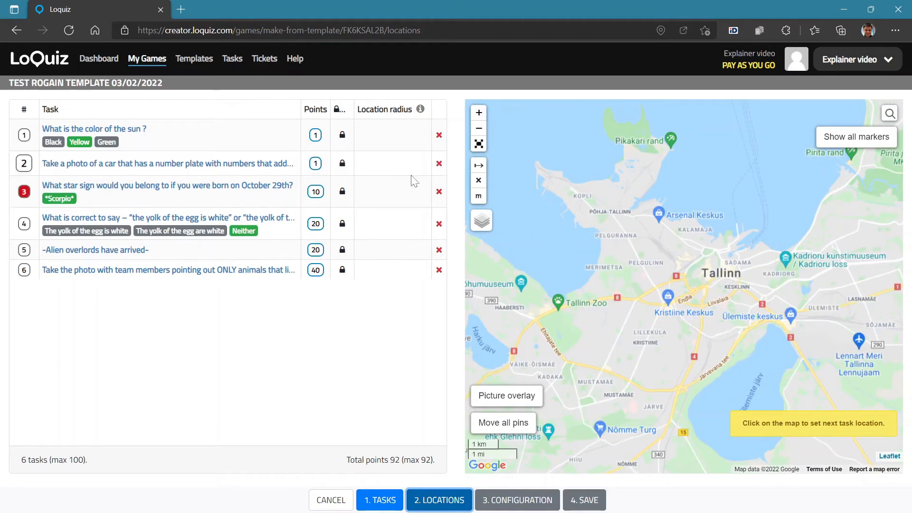
# Place the six tasks one after another on the map in a line running south from Männiku to Tammemäe
pyautogui.moveTo(651, 330); pyautogui.dragTo(659, 220)
pyautogui.moveTo(675, 316); pyautogui.dragTo(684, 211)
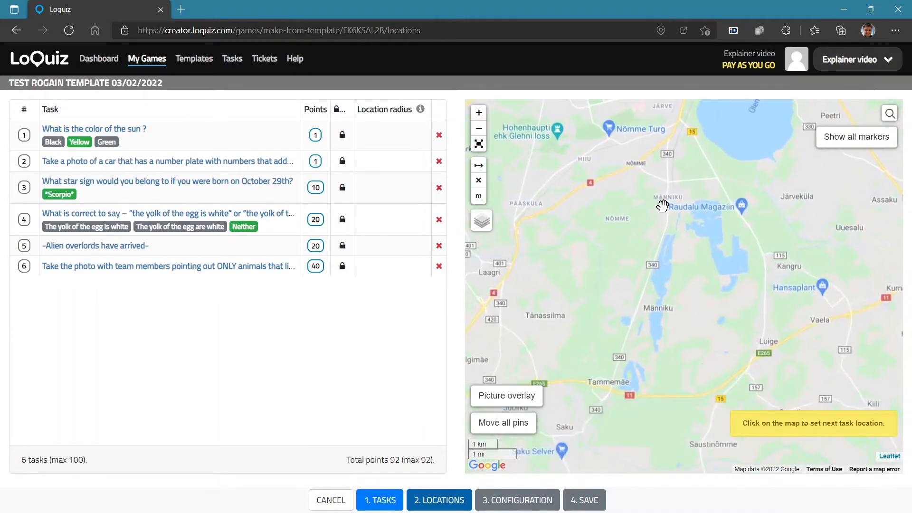
pyautogui.click(662, 204)
pyautogui.click(640, 236)
pyautogui.click(631, 267)
pyautogui.click(624, 302)
pyautogui.click(602, 347)
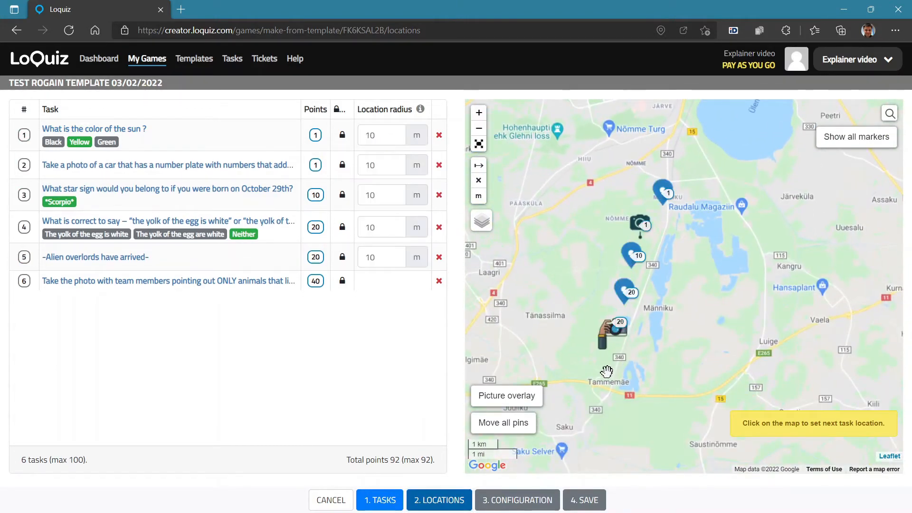
pyautogui.click(596, 390)
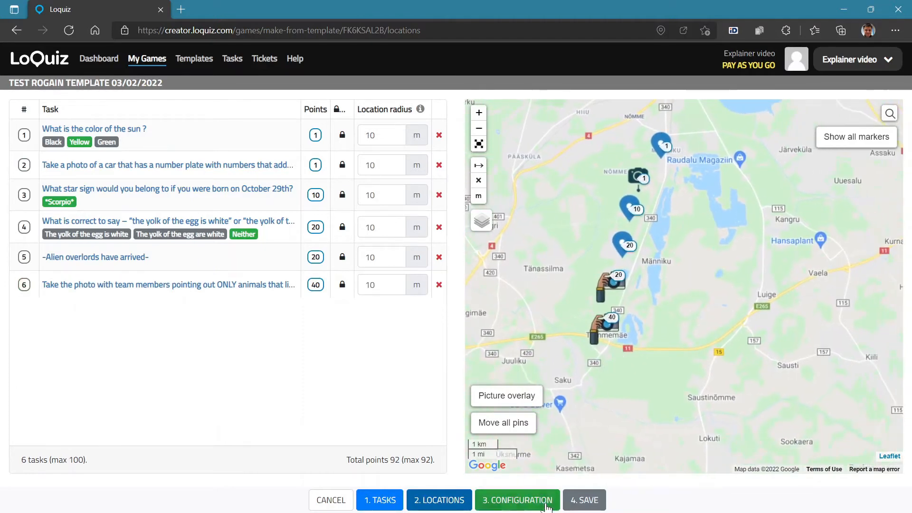
# Go through the new game's configuration, save the game with its default title and settings, and close its summary
pyautogui.click(544, 495)
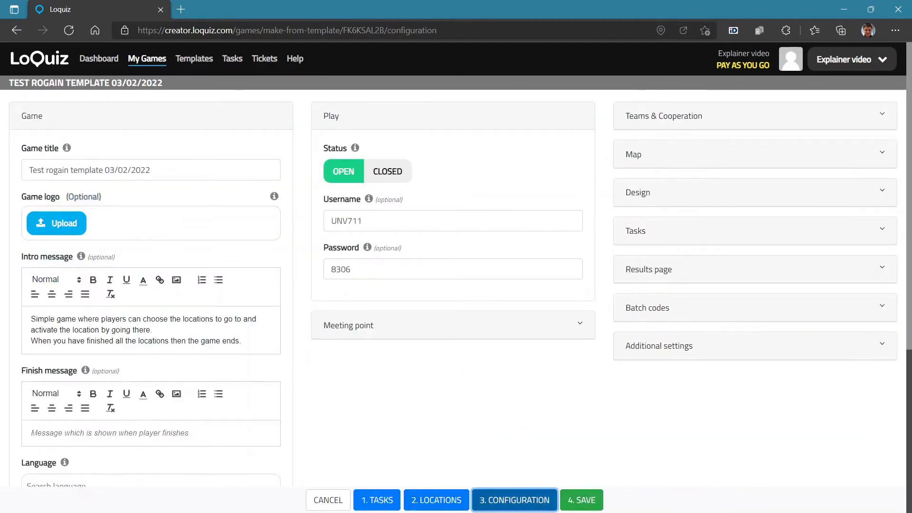
pyautogui.click(45, 170)
pyautogui.hotkey('ctrl', 'a')
pyautogui.click(69, 169)
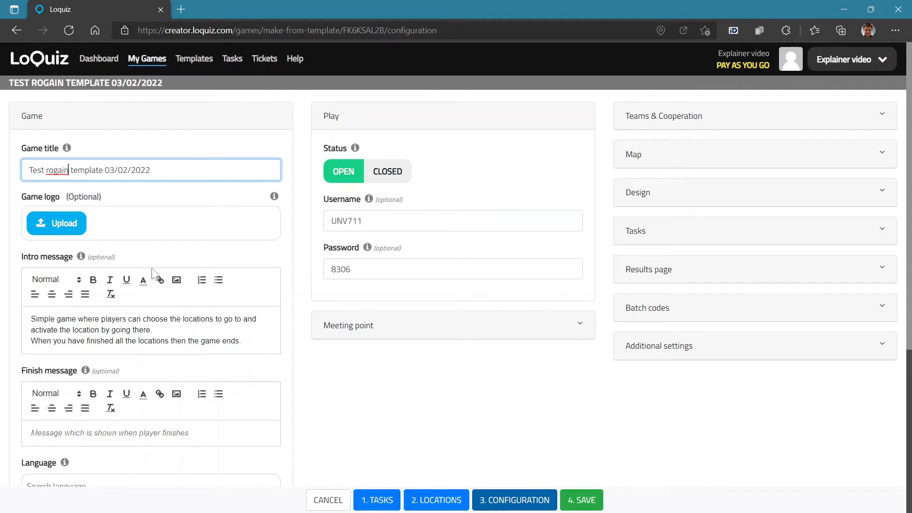
pyautogui.scroll(-5, 163, 348)
pyautogui.scroll(5, 163, 349)
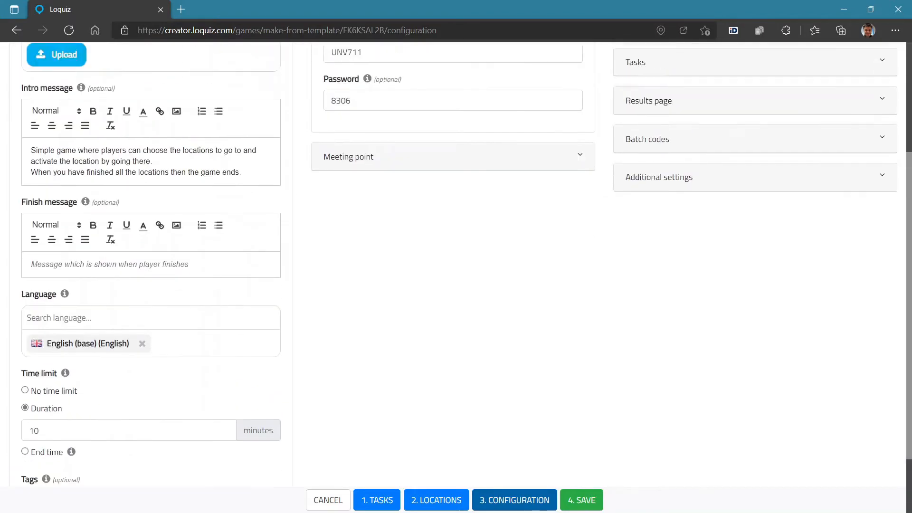
pyautogui.click(589, 499)
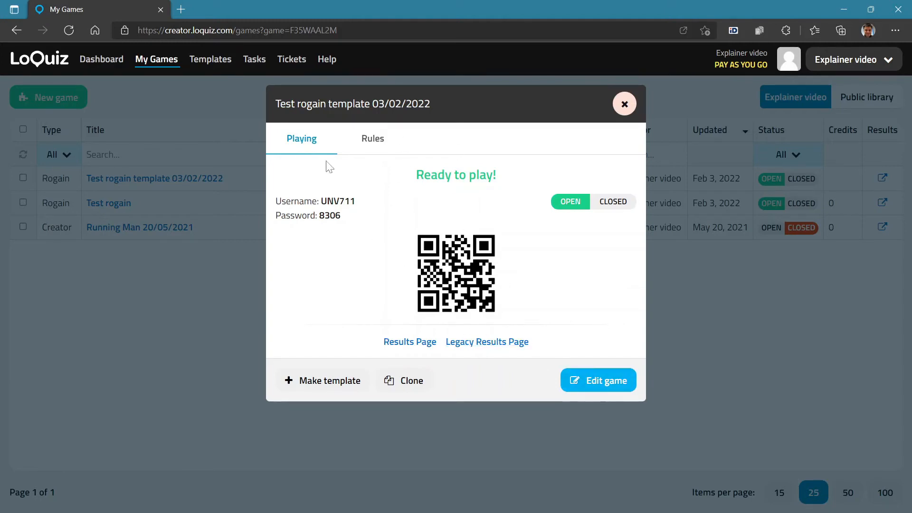
pyautogui.click(624, 103)
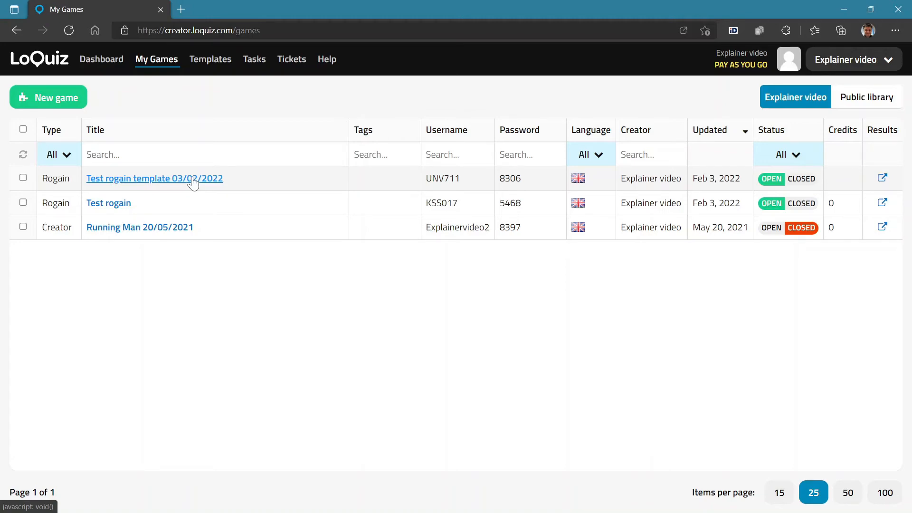
# Open "Test rogain template" from the own templates for editing
pyautogui.click(209, 62)
pyautogui.click(102, 229)
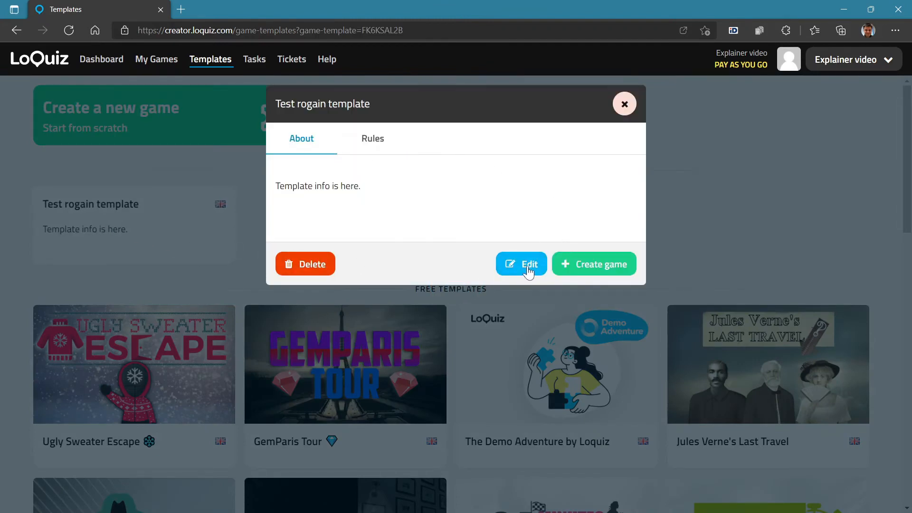
pyautogui.click(529, 270)
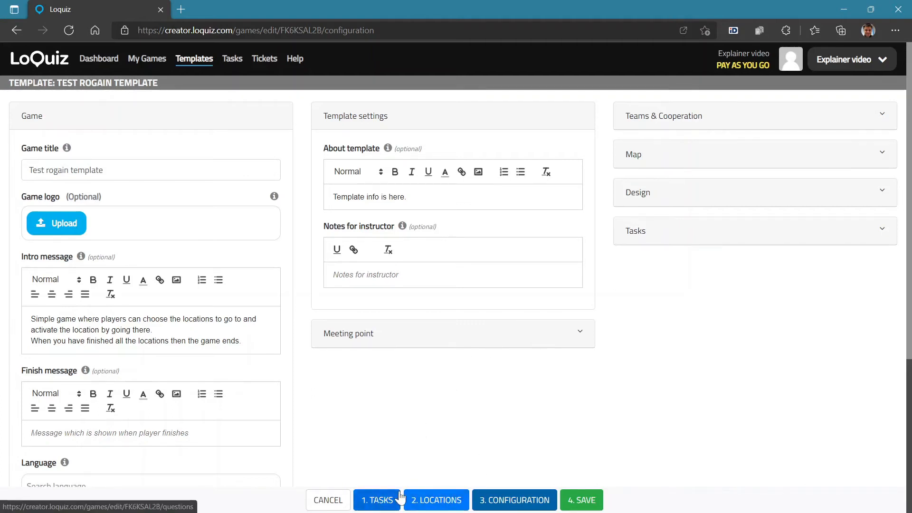
# Open the task "What is the color of the sun ?" from the template's task list and examine its settings
pyautogui.click(384, 502)
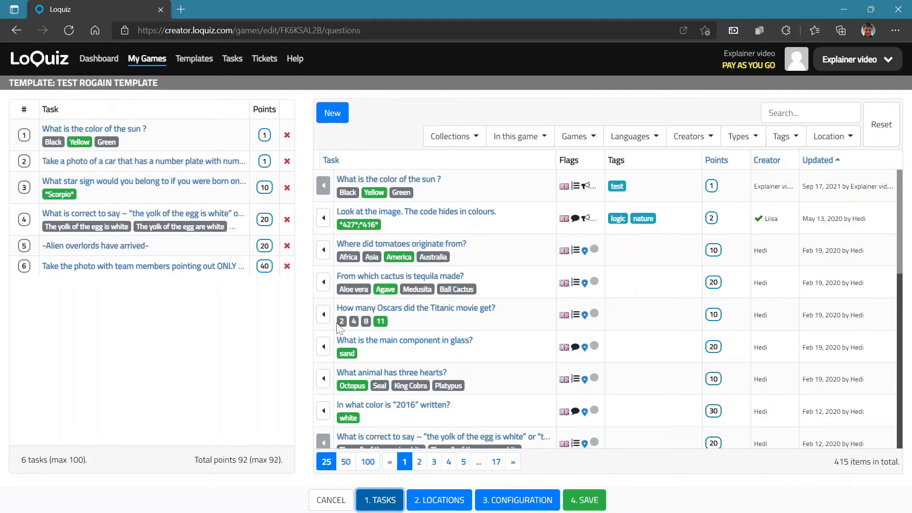
pyautogui.click(117, 129)
pyautogui.scroll(-4, 434, 250)
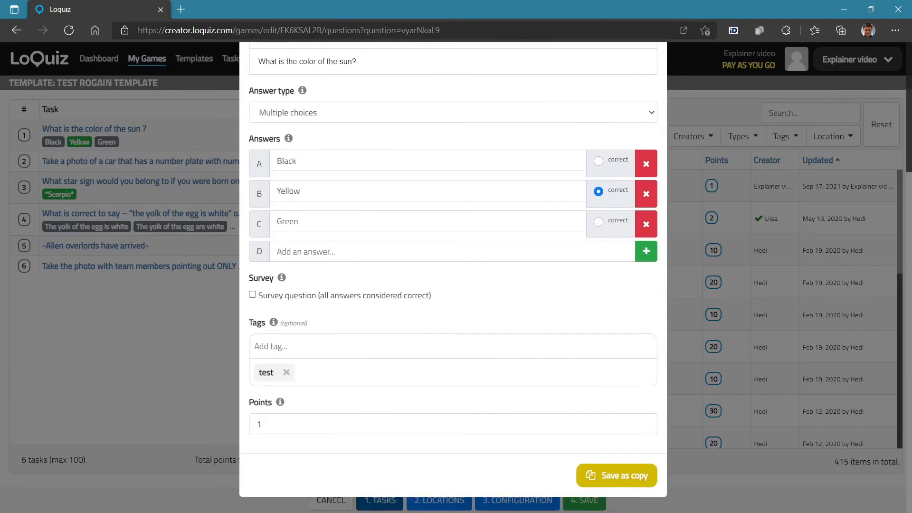
# Append "add." to the text of the sun color task, review its save options, and close the task without saving
pyautogui.scroll(3, 432, 253)
pyautogui.scroll(1, 434, 259)
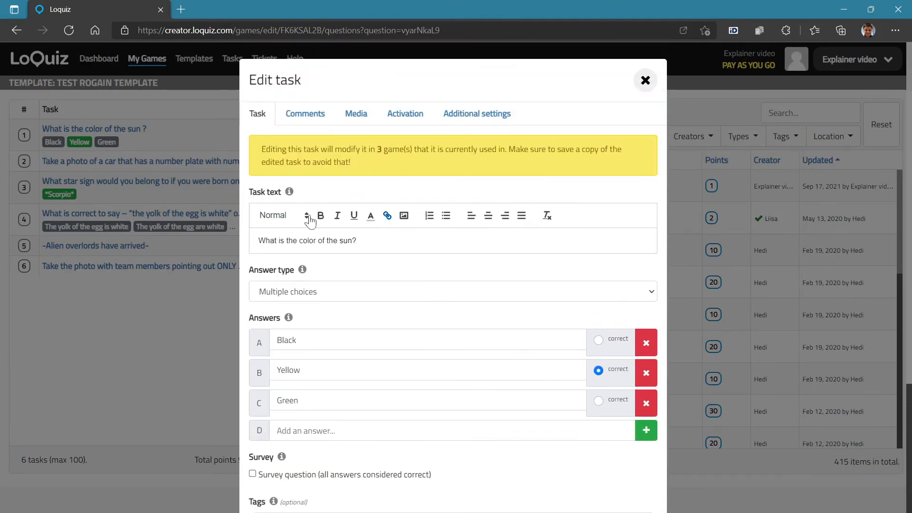
pyautogui.scroll(-2, 470, 249)
pyautogui.scroll(2, 470, 249)
pyautogui.scroll(-4, 497, 309)
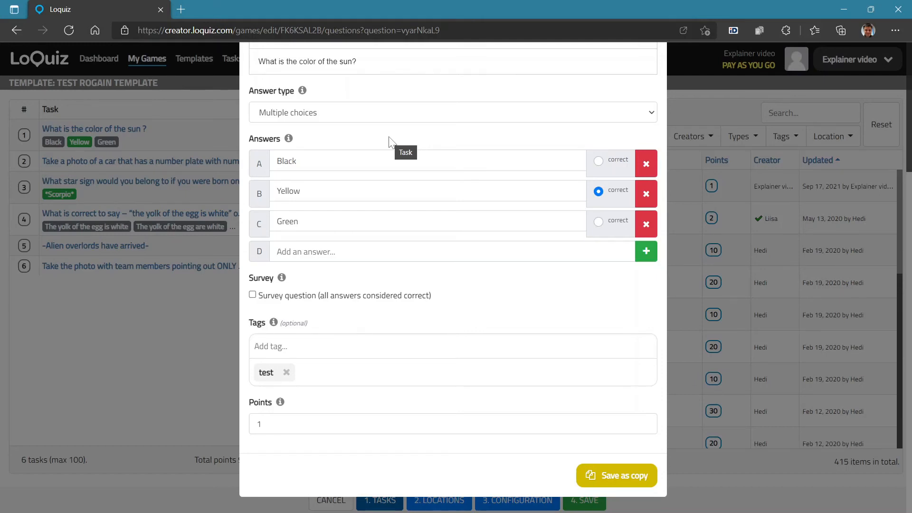
pyautogui.scroll(3, 388, 141)
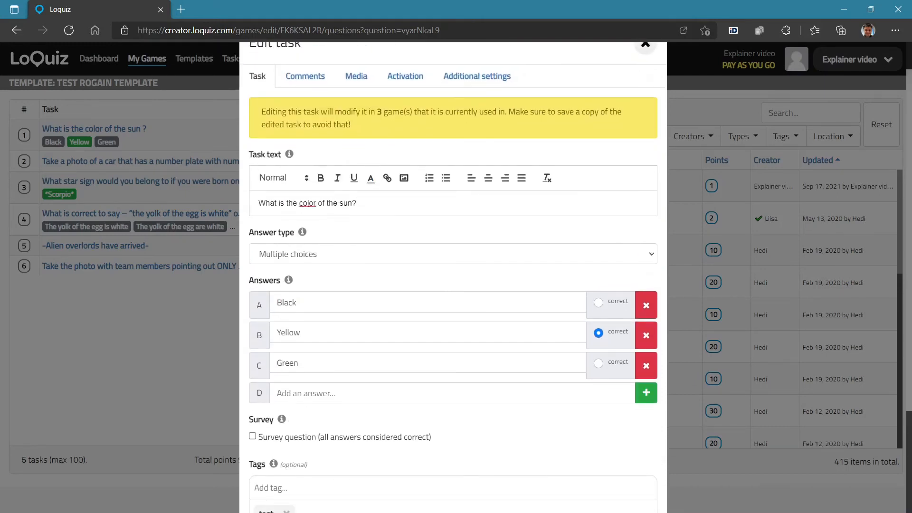
pyautogui.write('add.')
pyautogui.scroll(-3, 376, 220)
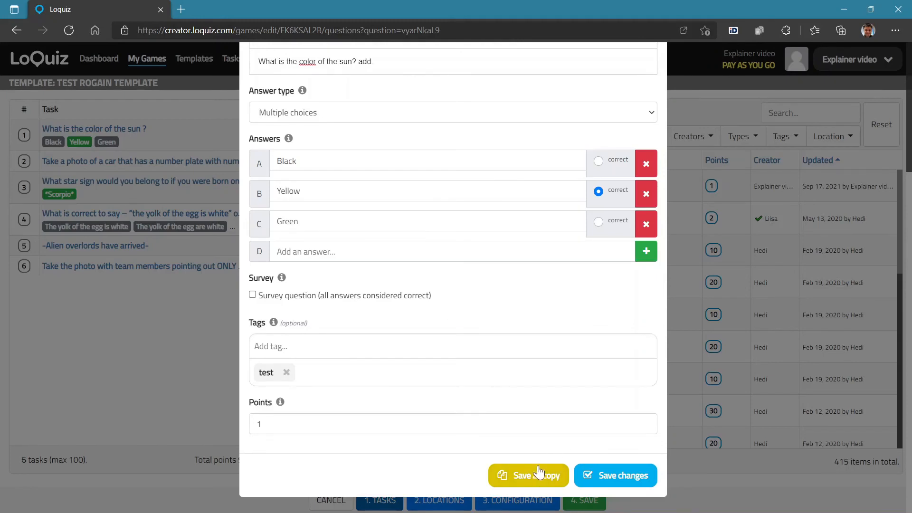
pyautogui.scroll(4, 526, 472)
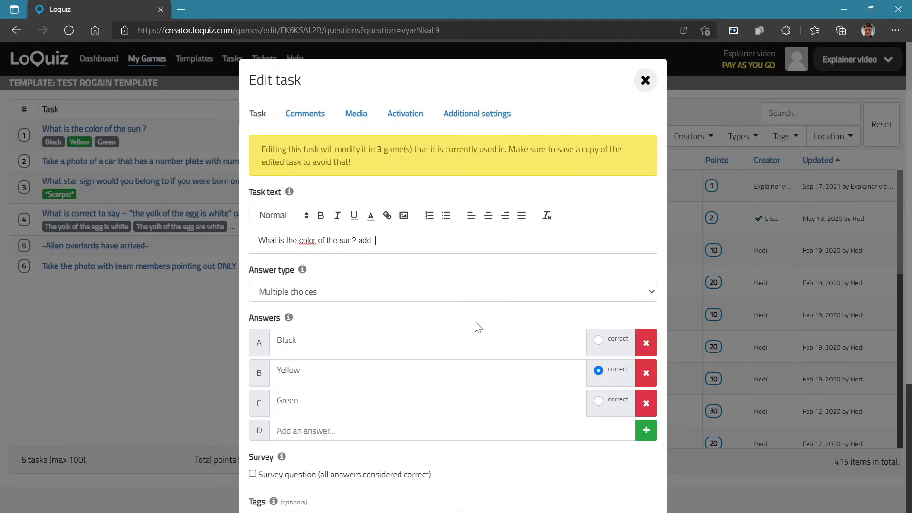
pyautogui.scroll(-4, 475, 326)
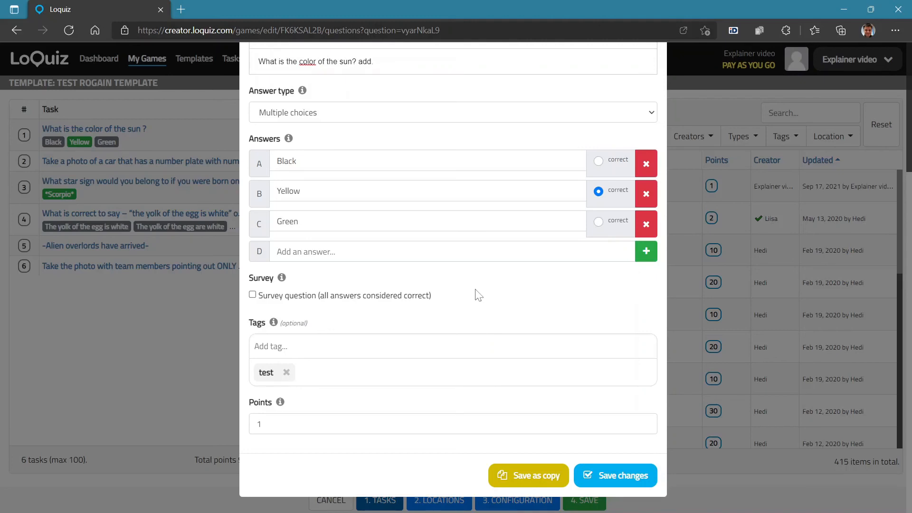
pyautogui.scroll(4, 492, 178)
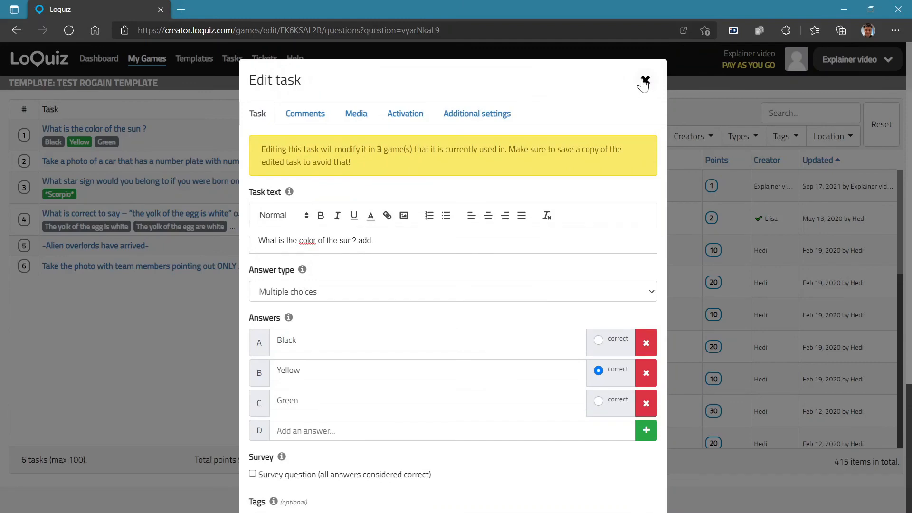
pyautogui.click(645, 80)
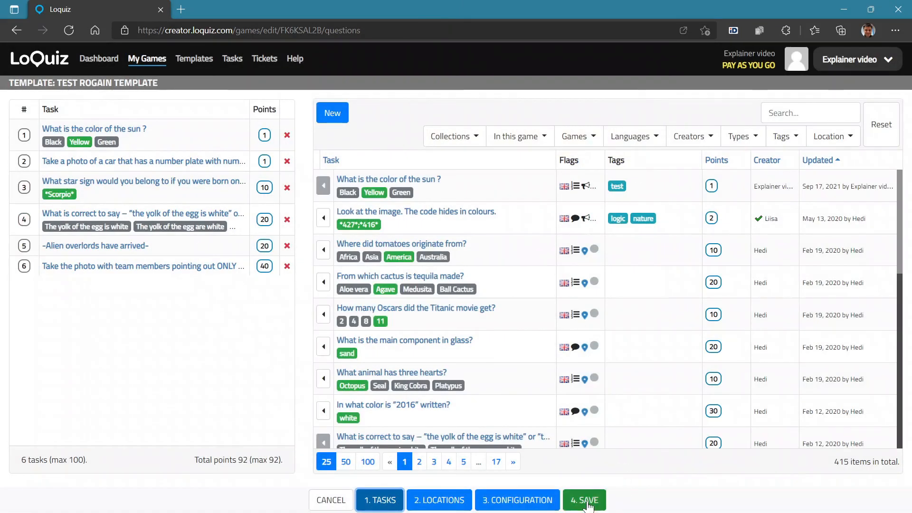
# Save "Test rogain template", finish editing it, and close its summary
pyautogui.click(601, 505)
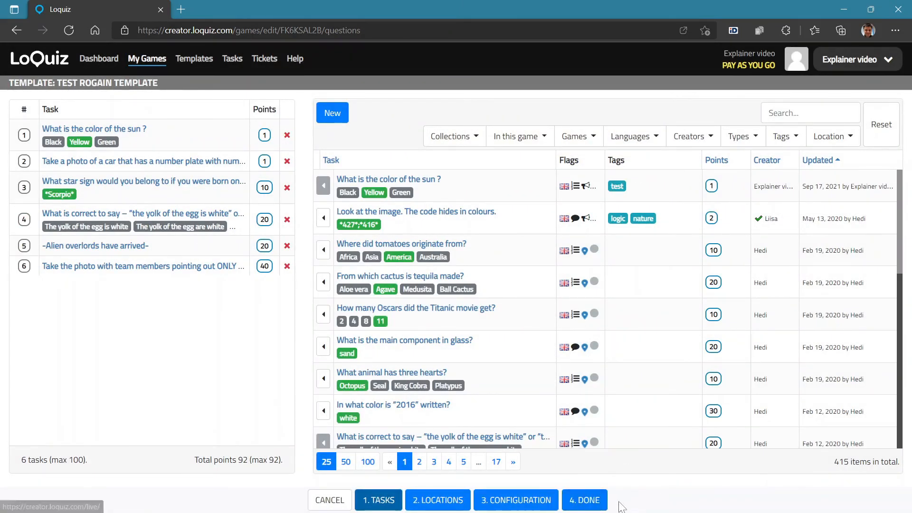
pyautogui.click(589, 506)
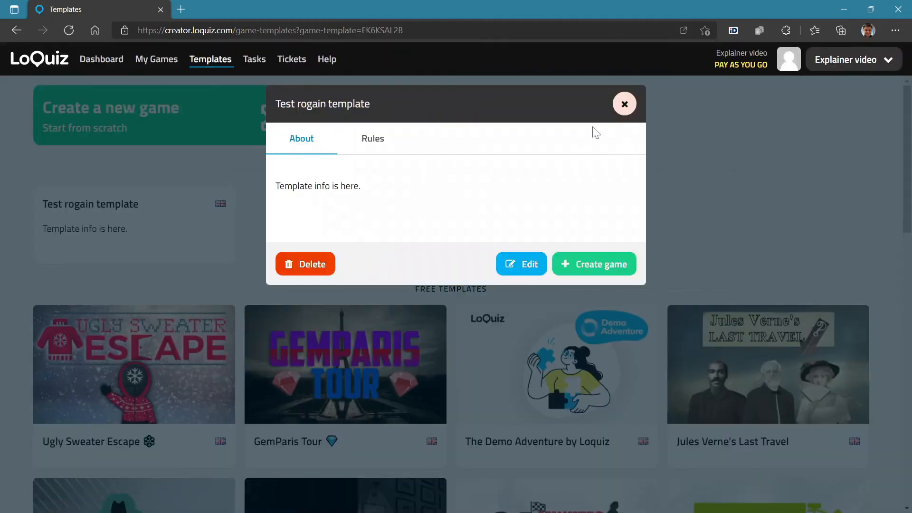
pyautogui.click(624, 105)
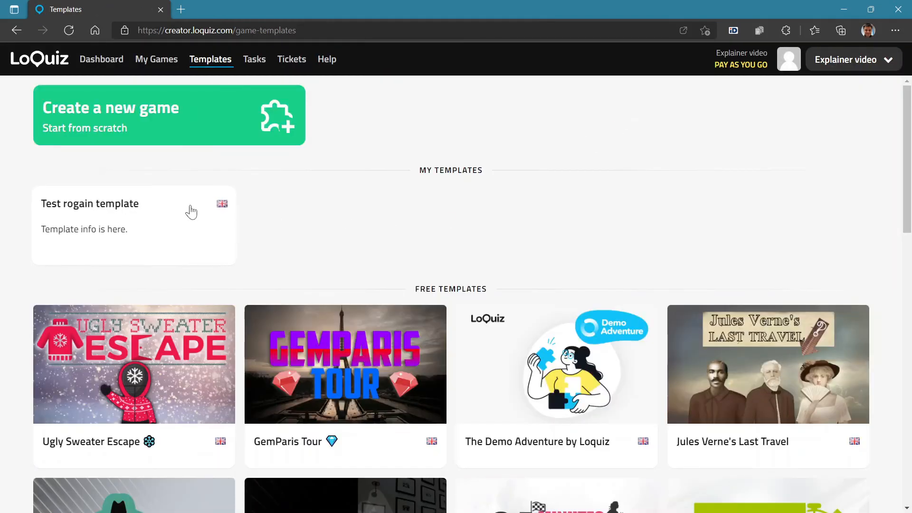